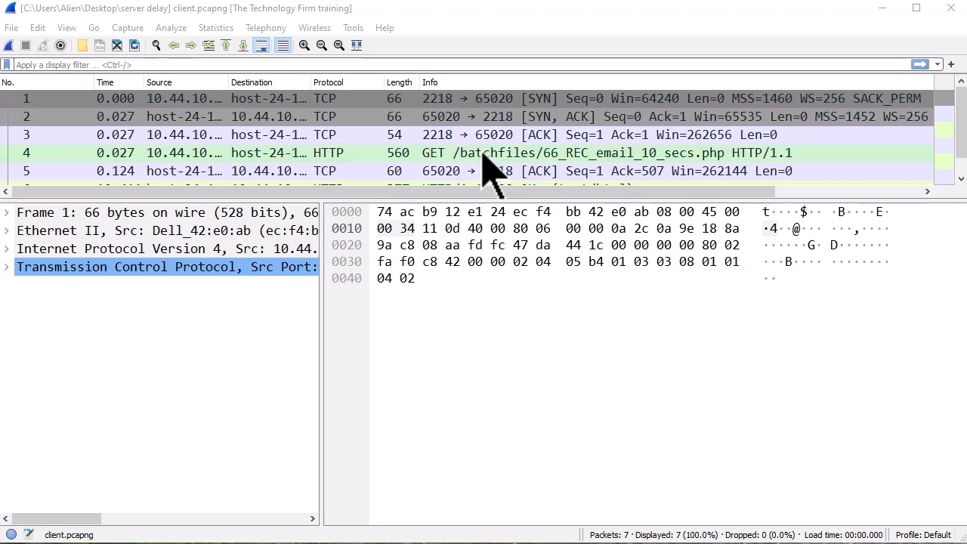
Turn off the coloring of the packet list in the client.pcapng capture.
{"action": "left_click", "coordinate": [283, 45]}
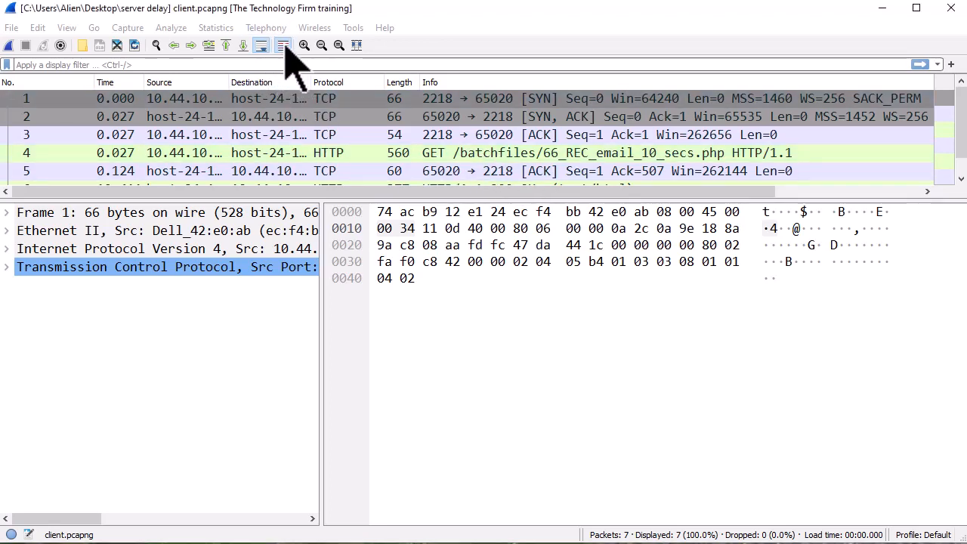
{"action": "left_click", "coordinate": [283, 45]}
{"action": "left_click", "coordinate": [282, 45]}
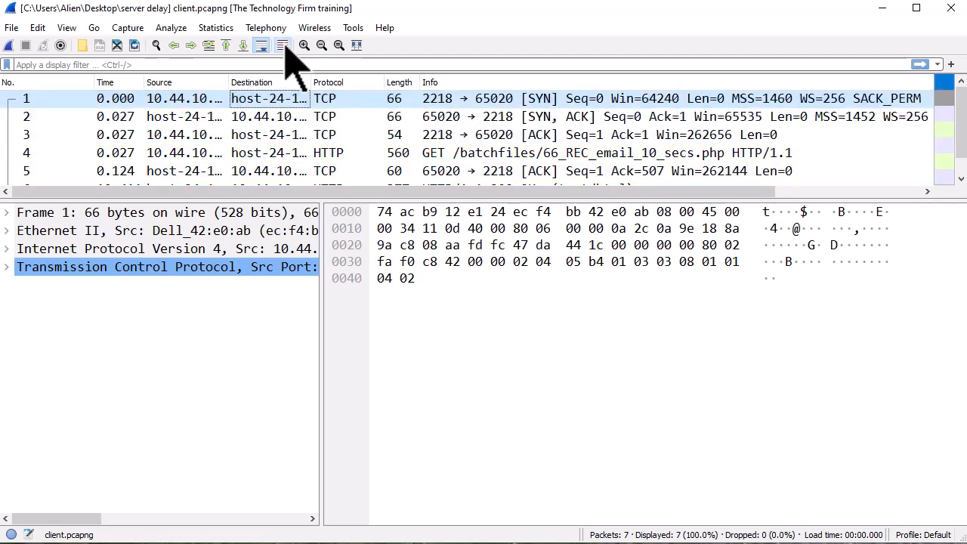
{"action": "left_click", "coordinate": [283, 45]}
{"action": "left_click", "coordinate": [282, 46]}
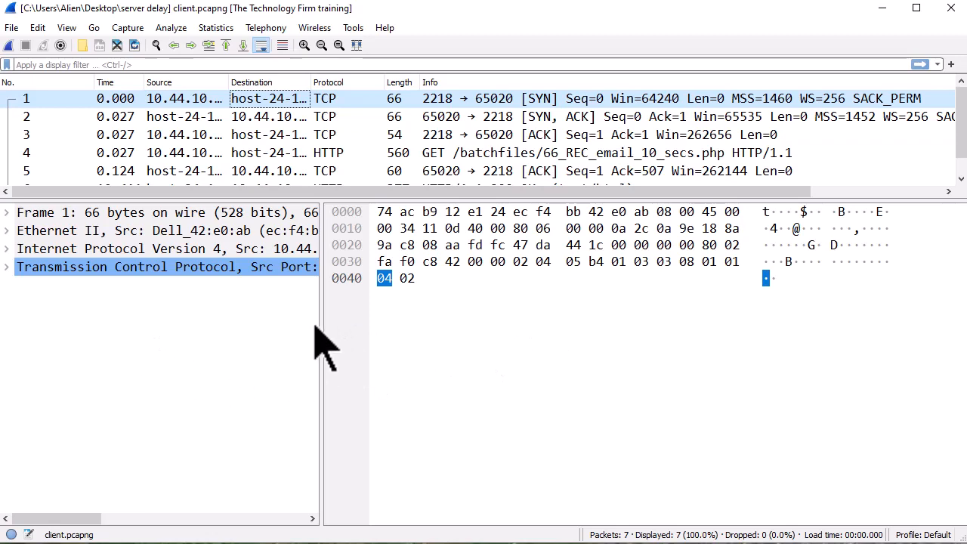
Hide the Packet Details and Packet Bytes panes so only the packet list of client.pcapng remains.
{"action": "left_click", "coordinate": [66, 27]}
{"action": "left_click", "coordinate": [102, 142]}
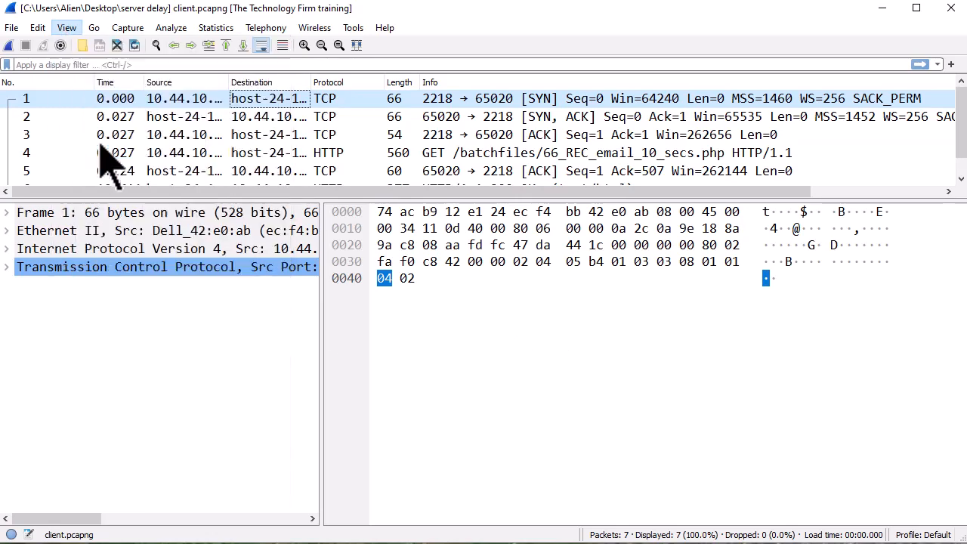
{"action": "left_click", "coordinate": [66, 27]}
{"action": "left_click", "coordinate": [102, 159]}
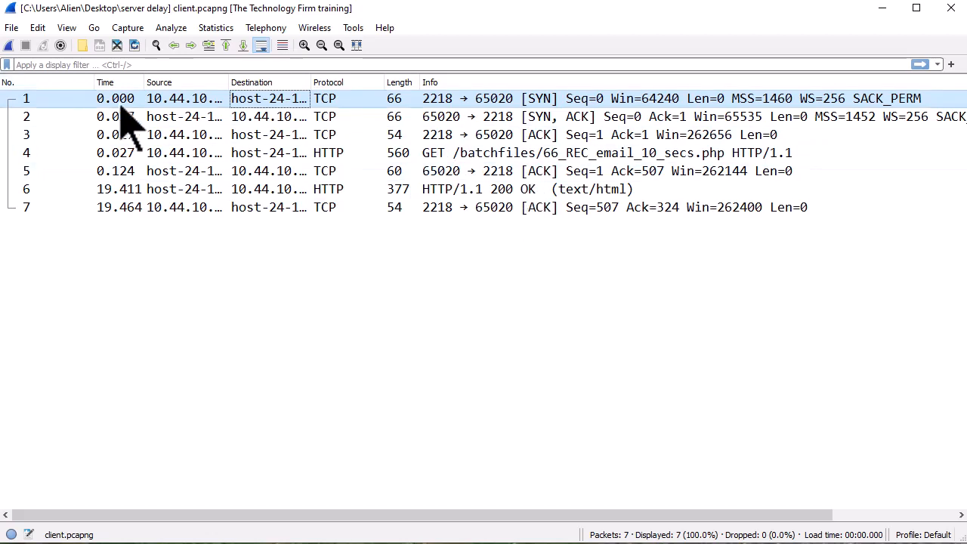
{"action": "left_click", "coordinate": [137, 190]}
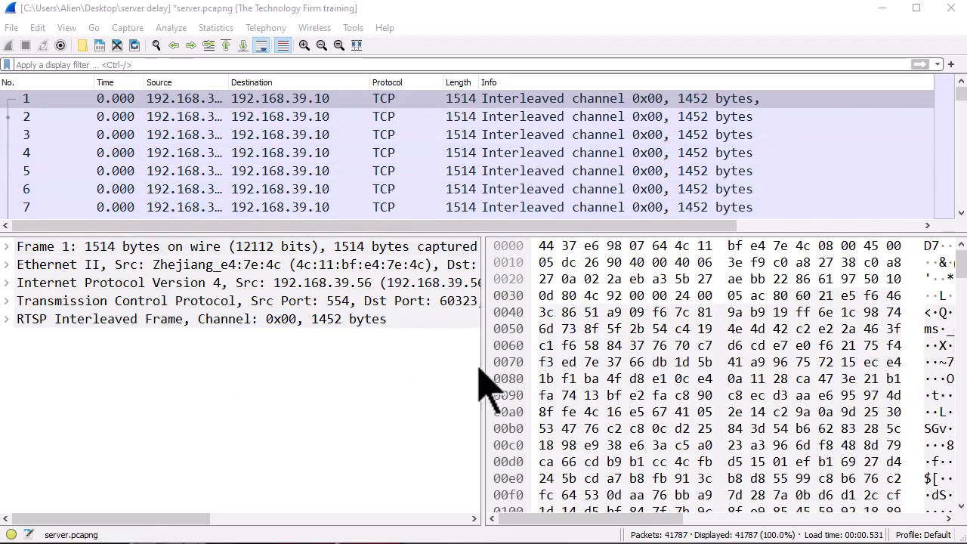
In the server.pcapng capture, hide the Packet Details and Packet Bytes panes and turn off packet list coloring.
{"action": "left_click", "coordinate": [67, 28]}
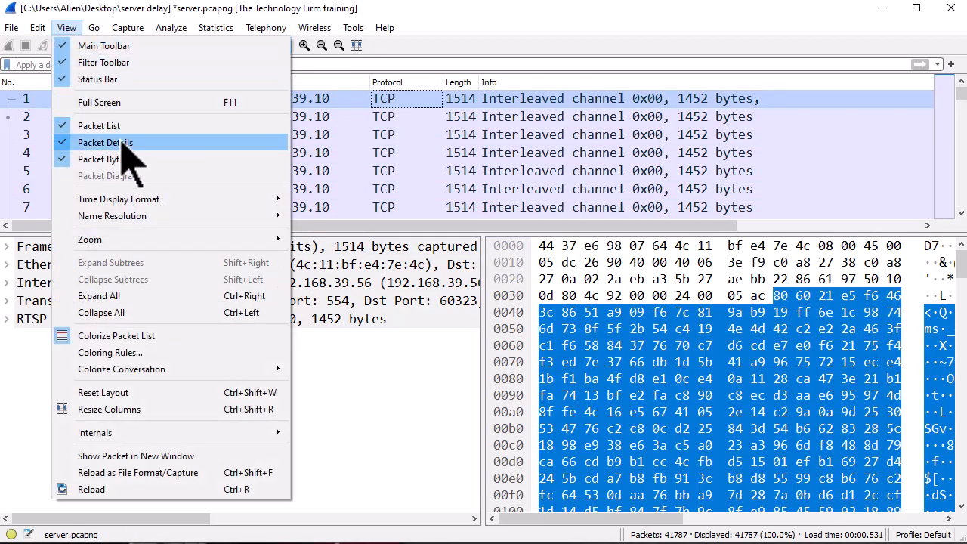
{"action": "left_click", "coordinate": [128, 142]}
{"action": "left_click", "coordinate": [70, 29]}
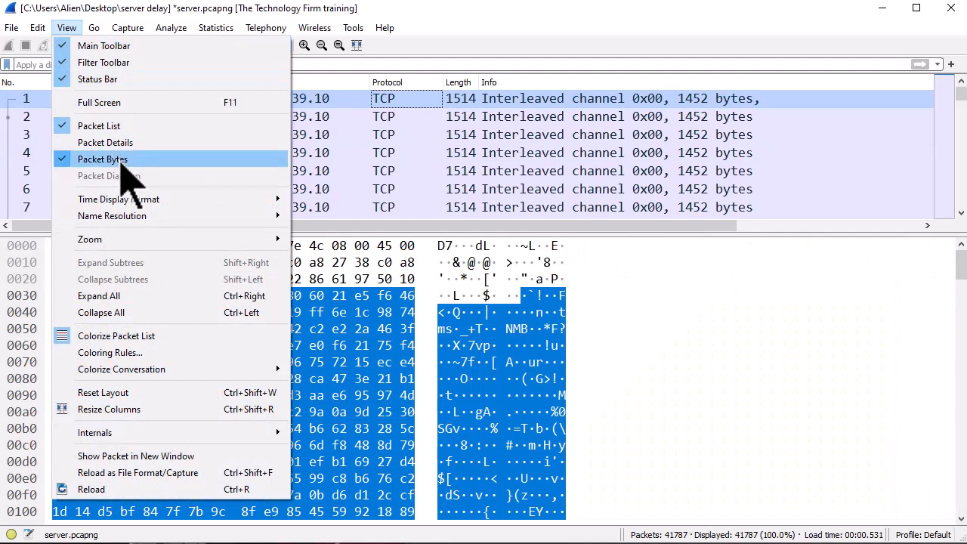
{"action": "left_click", "coordinate": [115, 159]}
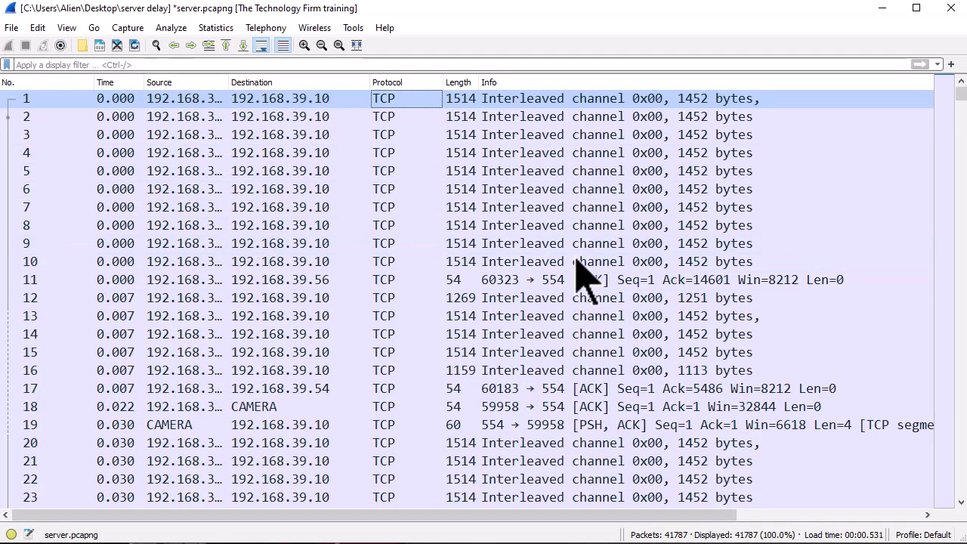
{"action": "left_click", "coordinate": [285, 49]}
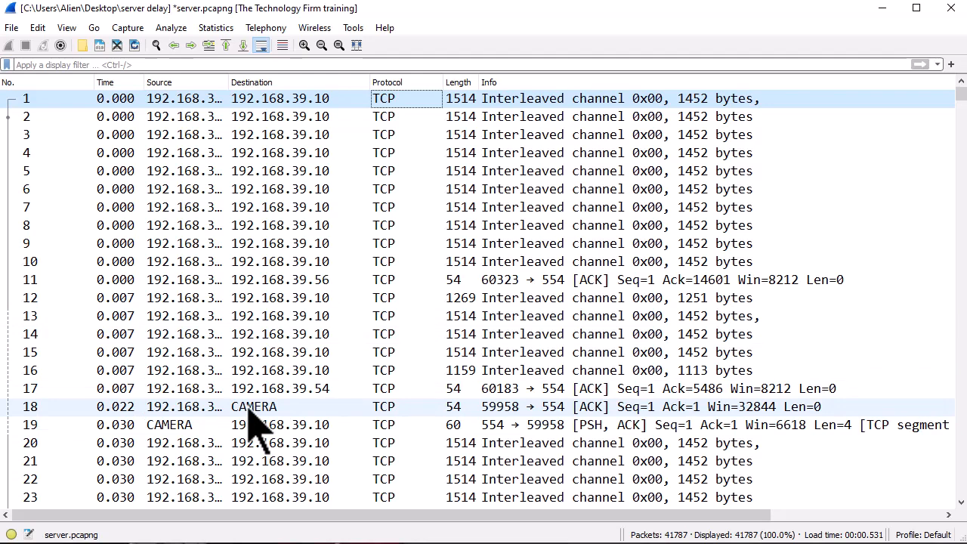
Inspect the resolved name of packet 18's destination and the name resolution options without changing anything.
{"action": "right_click", "coordinate": [250, 411]}
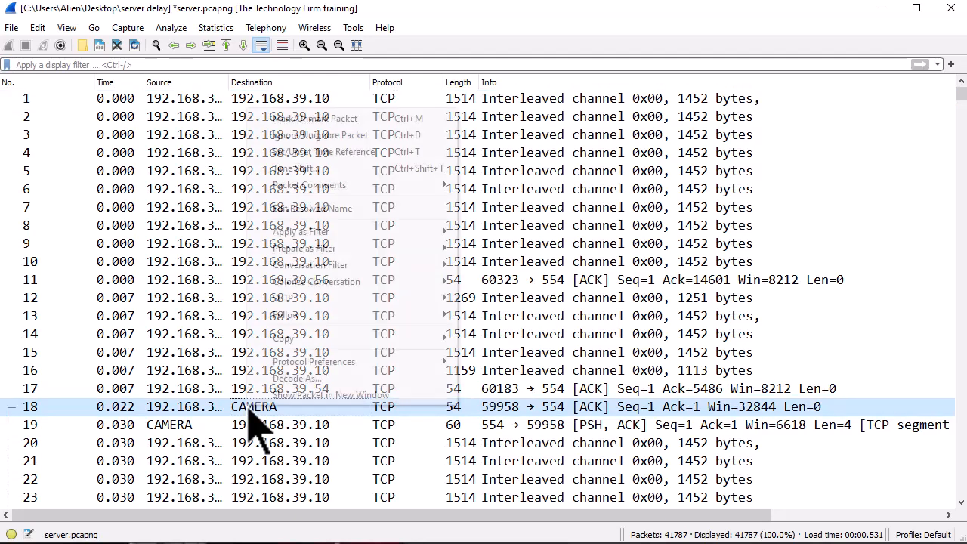
{"action": "left_click", "coordinate": [317, 209]}
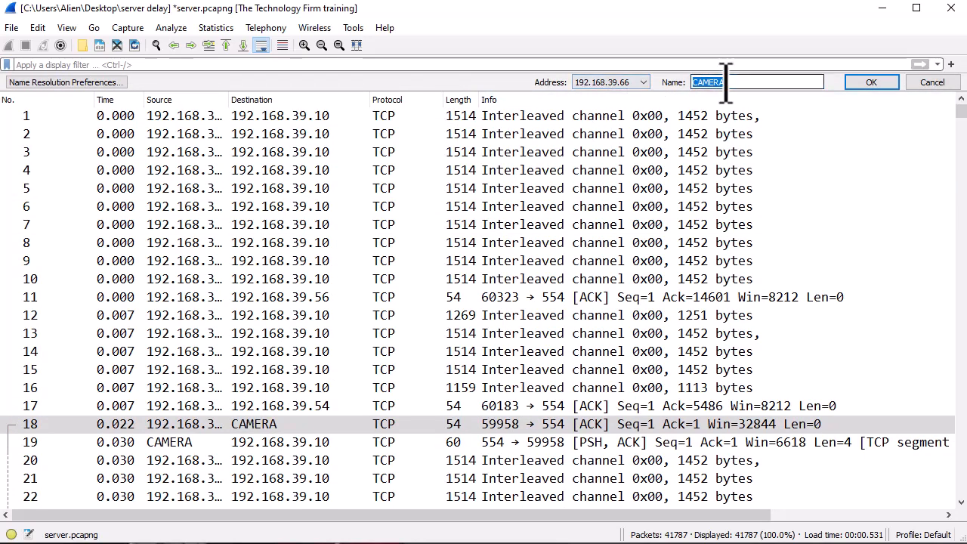
{"action": "left_click", "coordinate": [923, 84]}
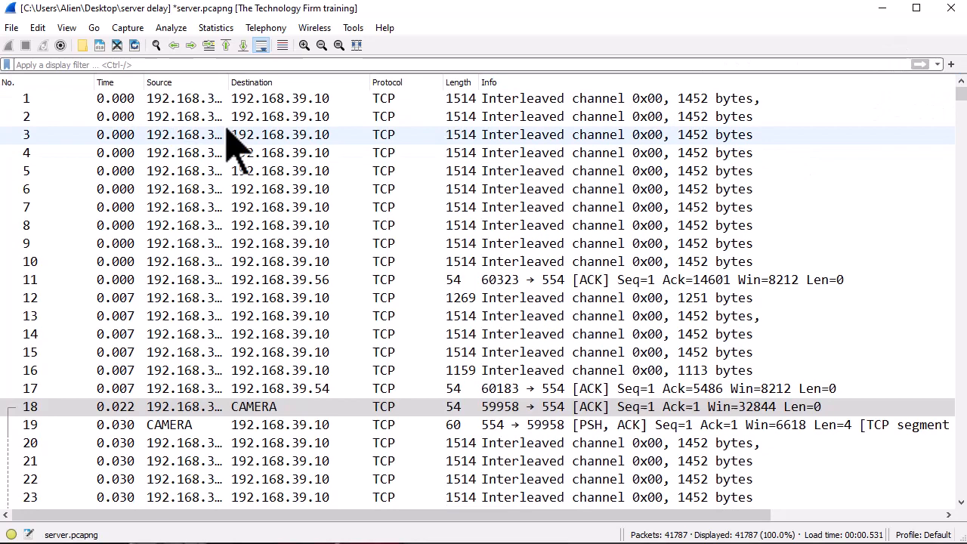
{"action": "left_click", "coordinate": [72, 30]}
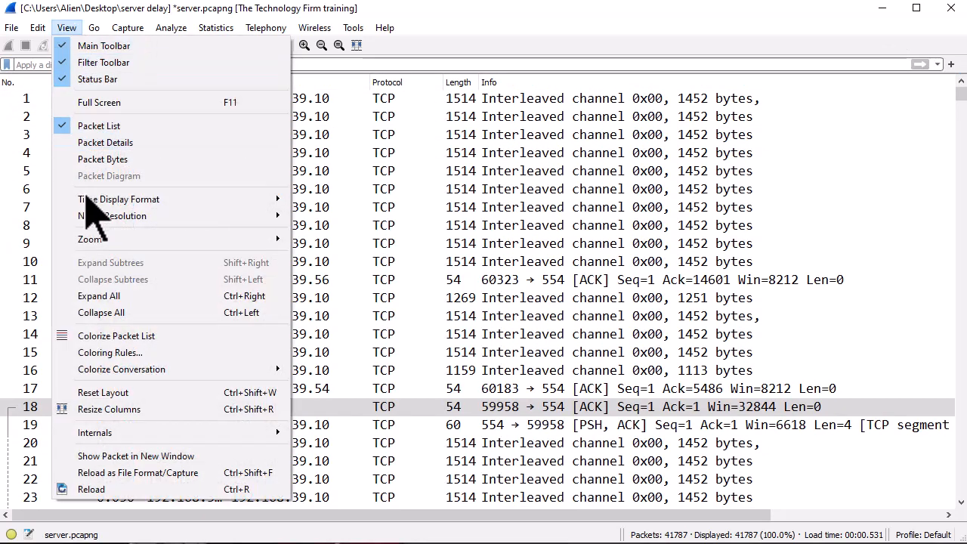
{"action": "mouse_move", "coordinate": [102, 218]}
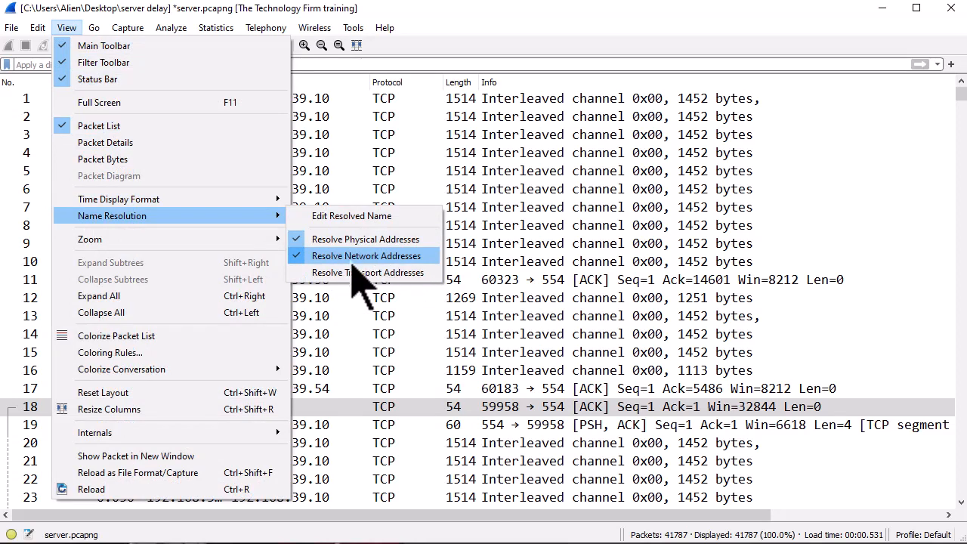
{"action": "left_click", "coordinate": [429, 413]}
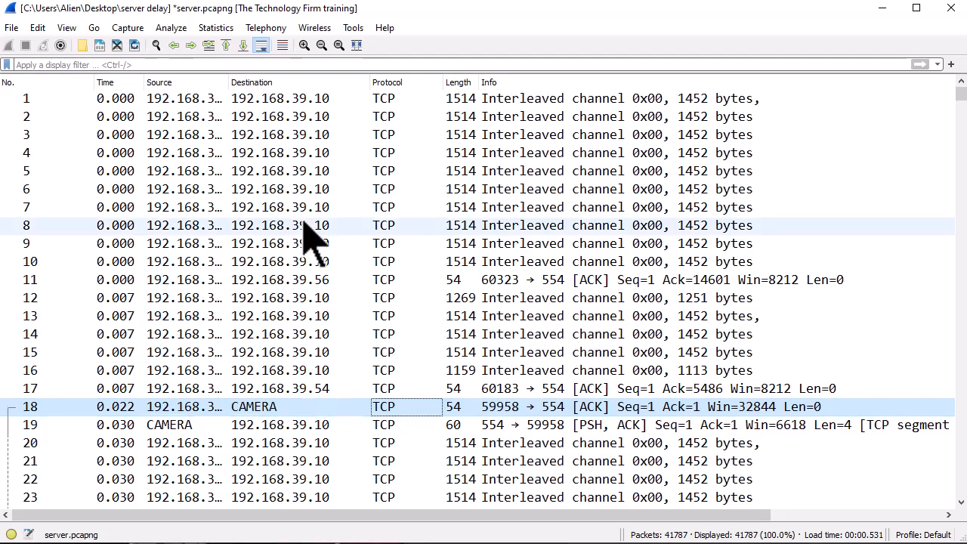
Open the Conversations statistics for the capture and check the TCP and UDP conversations, ending on TCP.
{"action": "left_click", "coordinate": [216, 27]}
{"action": "left_click", "coordinate": [249, 96]}
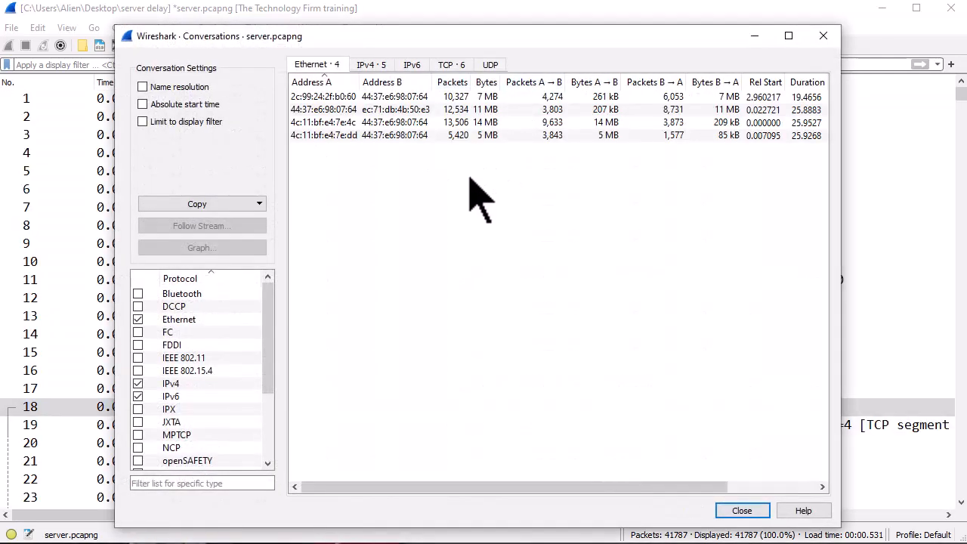
{"action": "left_click", "coordinate": [450, 67]}
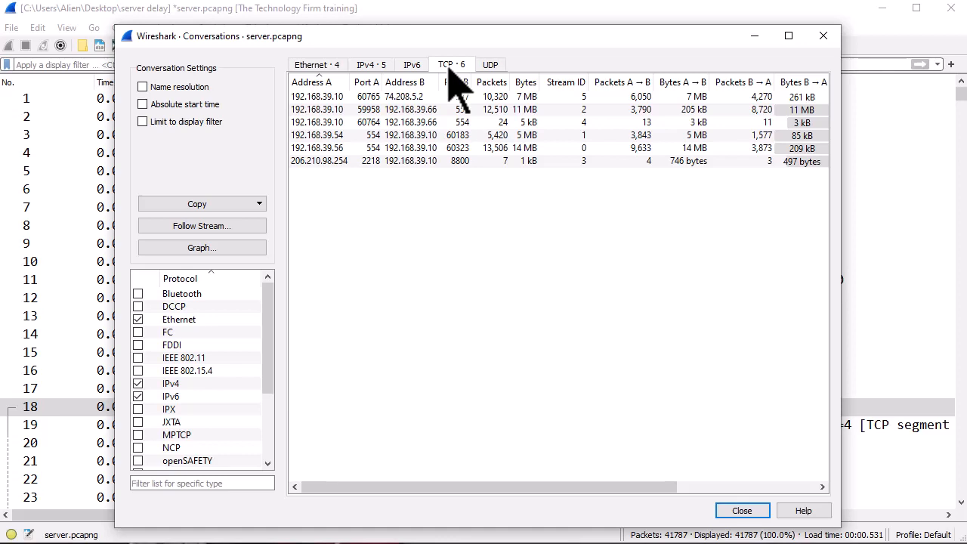
{"action": "left_click", "coordinate": [495, 65]}
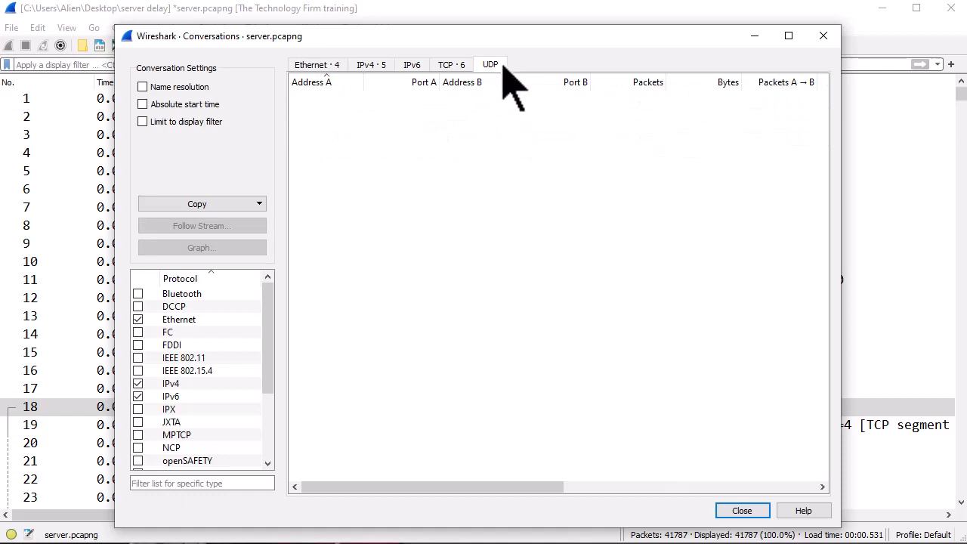
{"action": "left_click", "coordinate": [451, 65]}
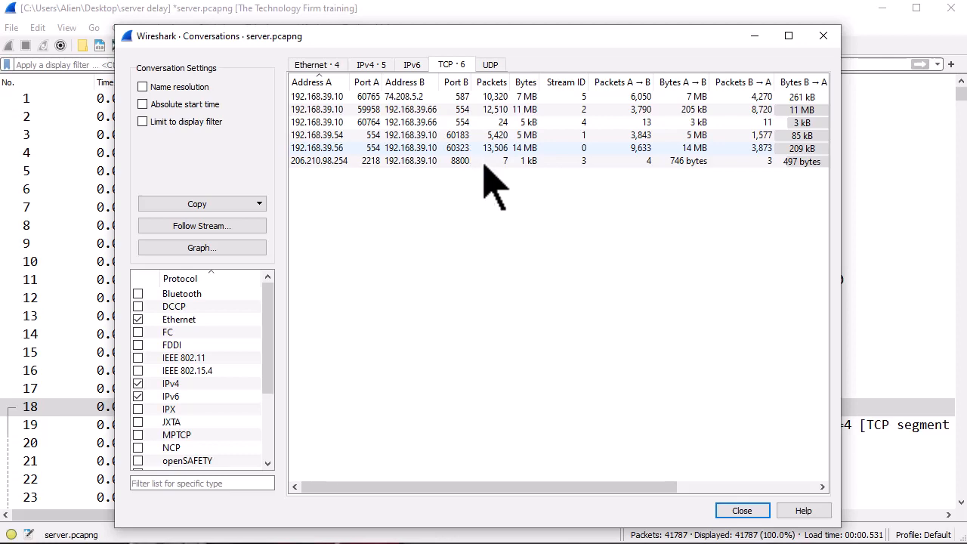
Sort the TCP conversations by relative start time in ascending order and select the one with stream ID 3.
{"action": "left_click_drag", "start_coordinate": [654, 487], "coordinate": [773, 489]}
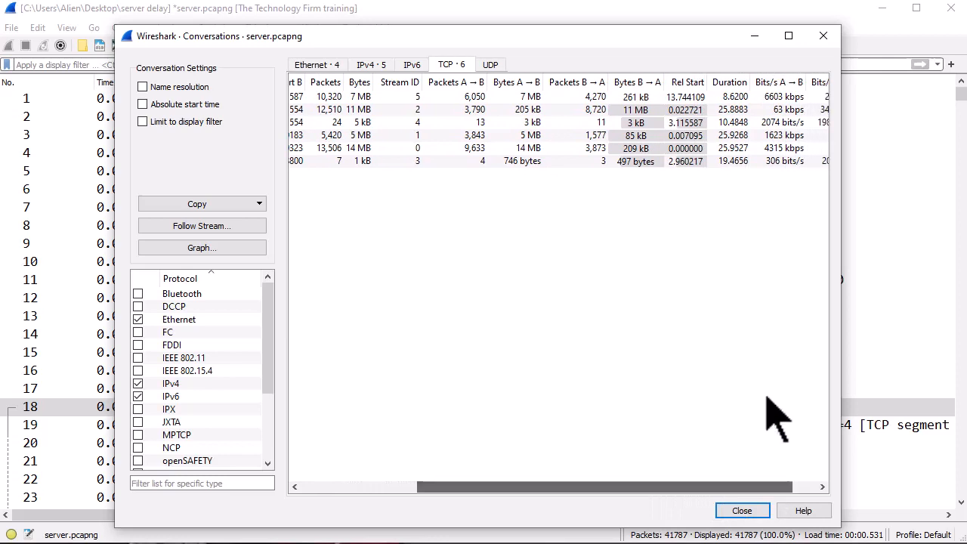
{"action": "left_click", "coordinate": [689, 83]}
{"action": "left_click", "coordinate": [690, 97]}
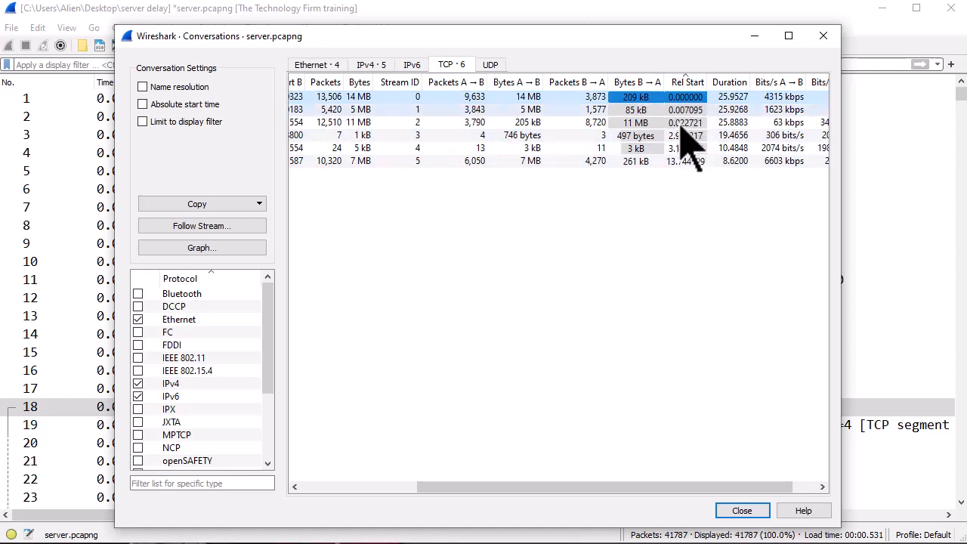
{"action": "left_click", "coordinate": [682, 135]}
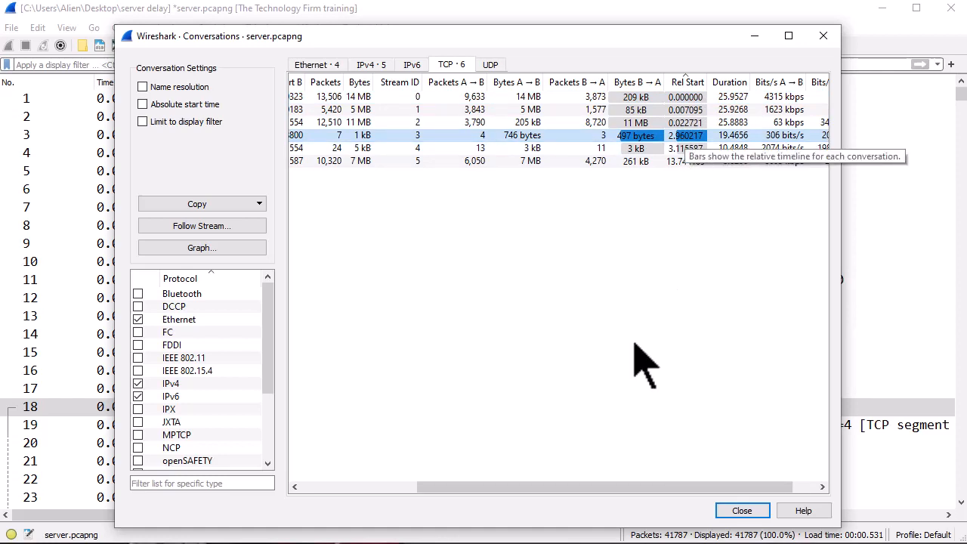
Prepare, without applying, a display filter on the stream ID of the port 8800 conversation: tcp.stream eq 3.
{"action": "left_click_drag", "start_coordinate": [571, 489], "coordinate": [500, 524]}
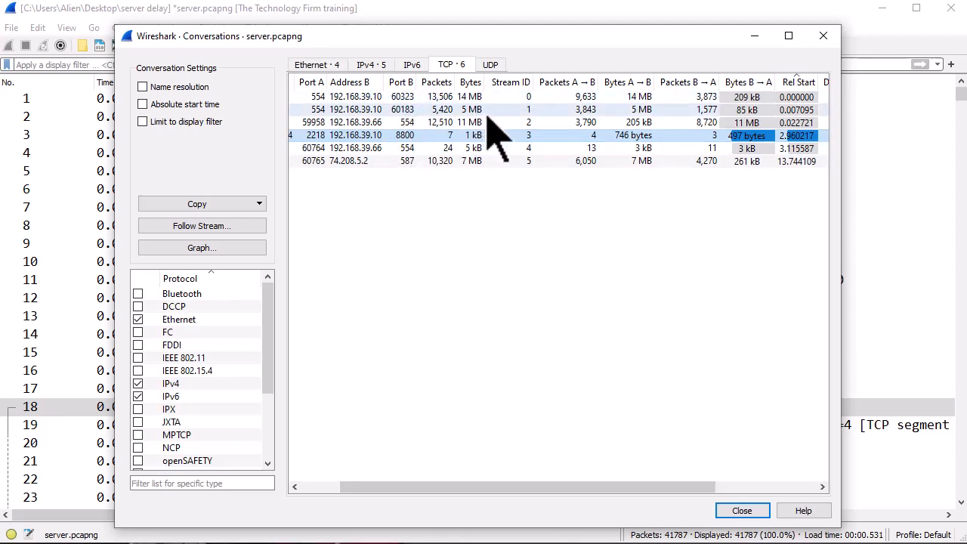
{"action": "left_click", "coordinate": [408, 148]}
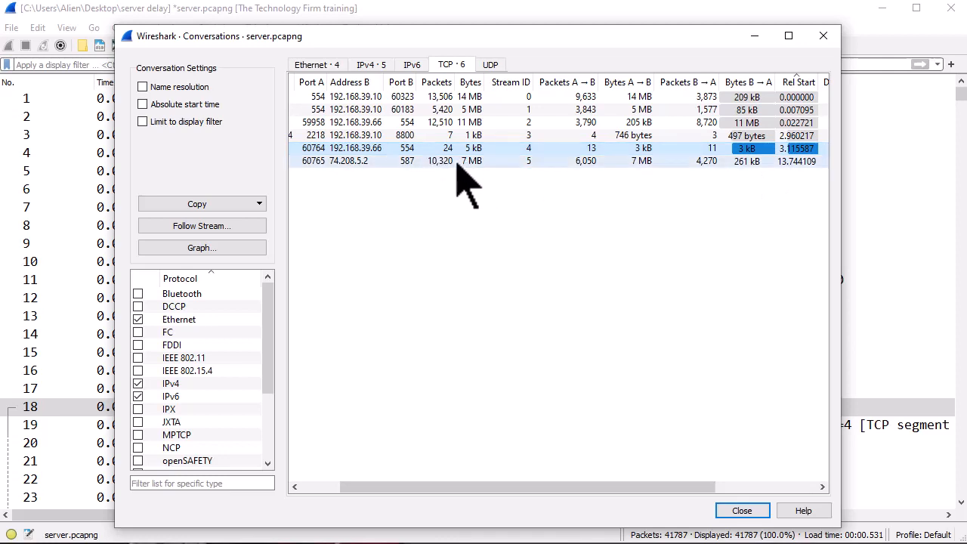
{"action": "left_click", "coordinate": [431, 162]}
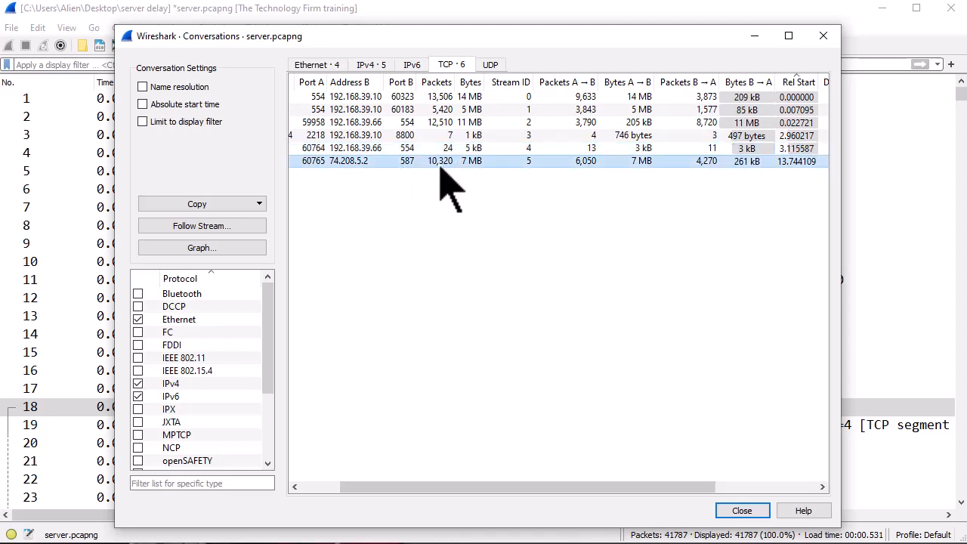
{"action": "left_click", "coordinate": [407, 137]}
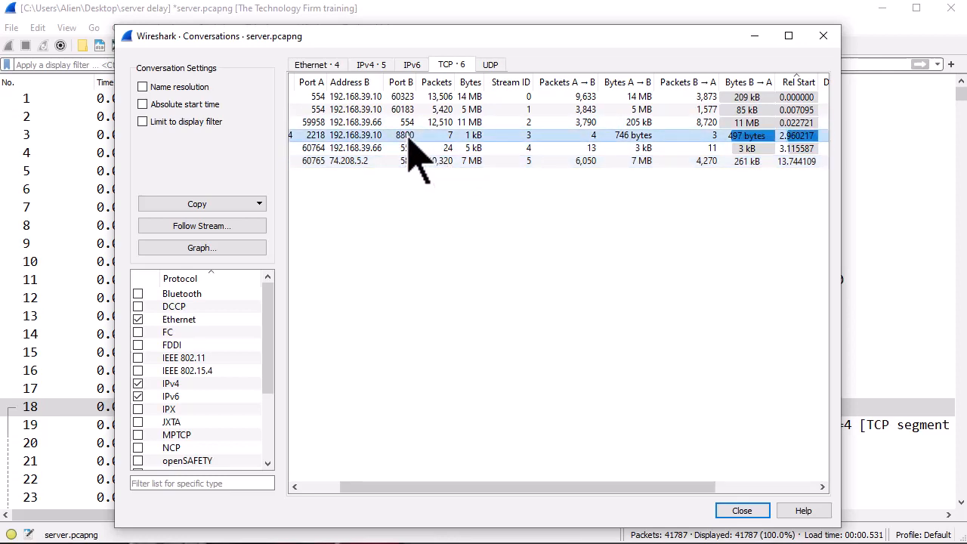
{"action": "right_click", "coordinate": [367, 134]}
{"action": "mouse_move", "coordinate": [417, 148]}
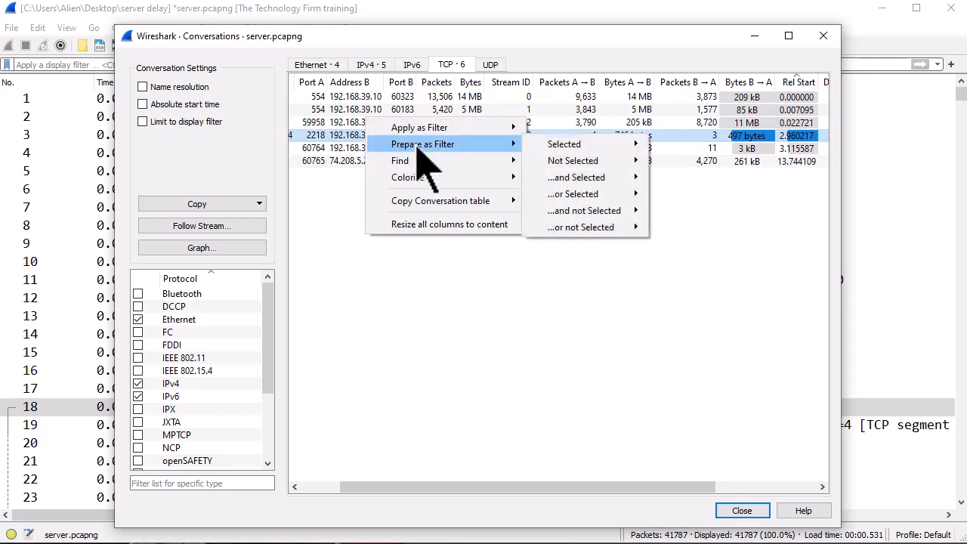
{"action": "mouse_move", "coordinate": [562, 145]}
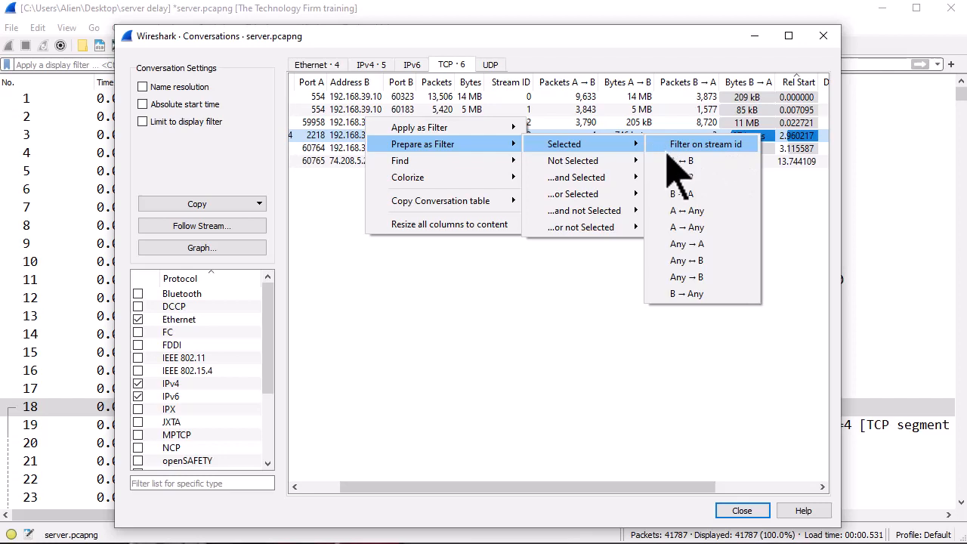
{"action": "left_click", "coordinate": [710, 155]}
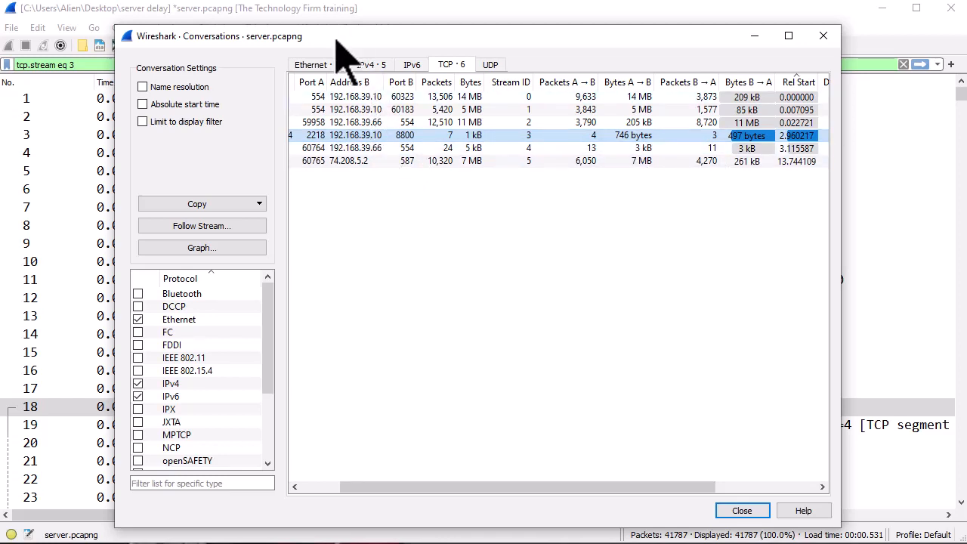
Move the Conversations window clear of the filter and add the port 60764 conversation's stream ID as an OR condition: (tcp.stream eq 3) || (tcp.stream eq 4).
{"action": "left_click_drag", "start_coordinate": [334, 37], "coordinate": [293, 101]}
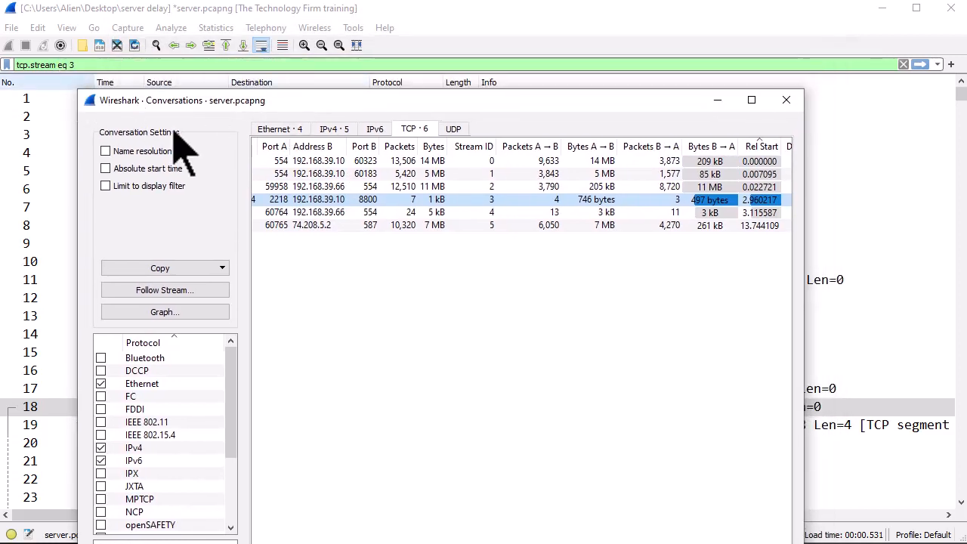
{"action": "left_click", "coordinate": [295, 212]}
{"action": "right_click", "coordinate": [289, 211]}
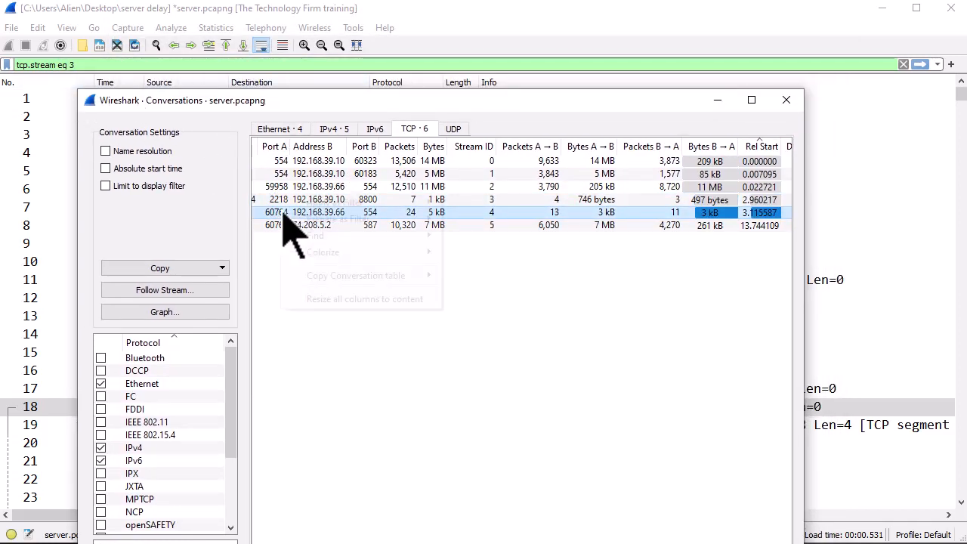
{"action": "mouse_move", "coordinate": [308, 219]}
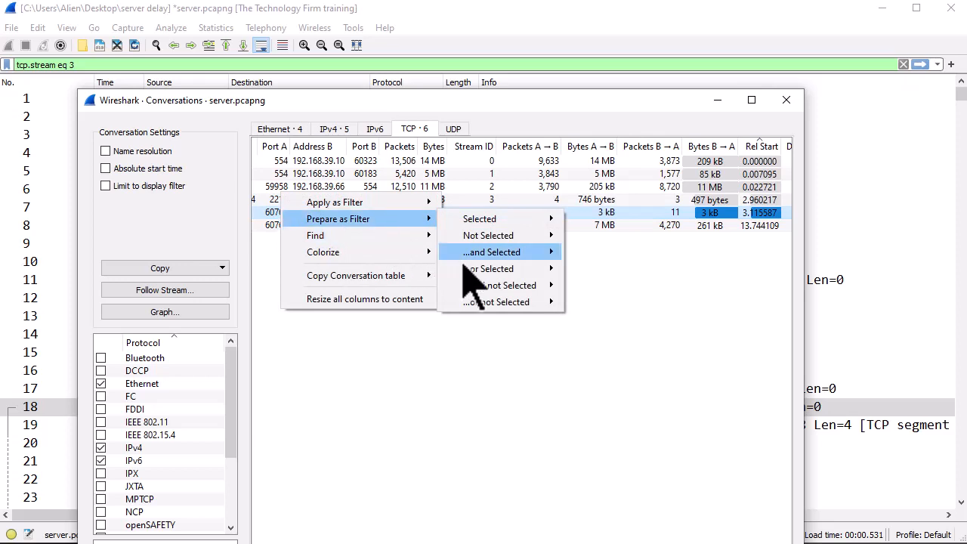
{"action": "mouse_move", "coordinate": [483, 268]}
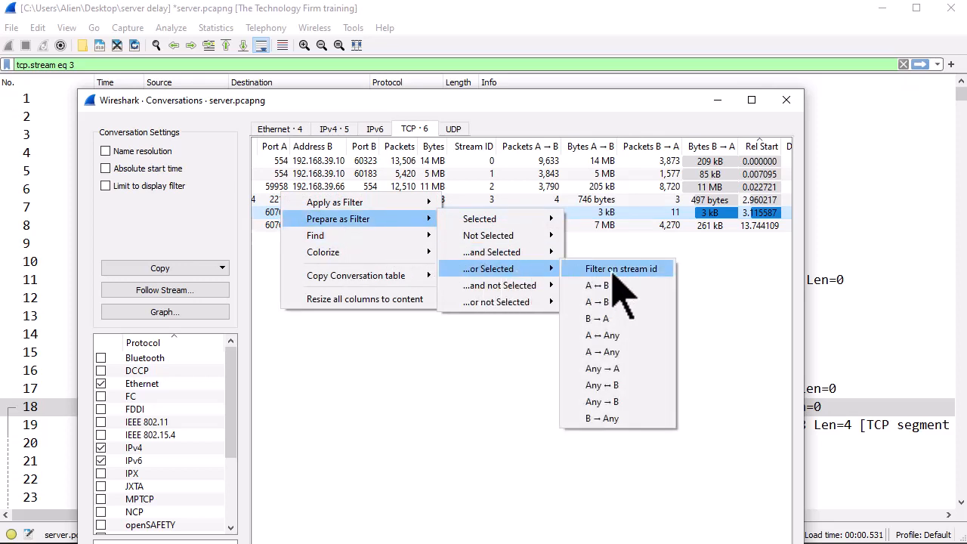
{"action": "left_click", "coordinate": [646, 295]}
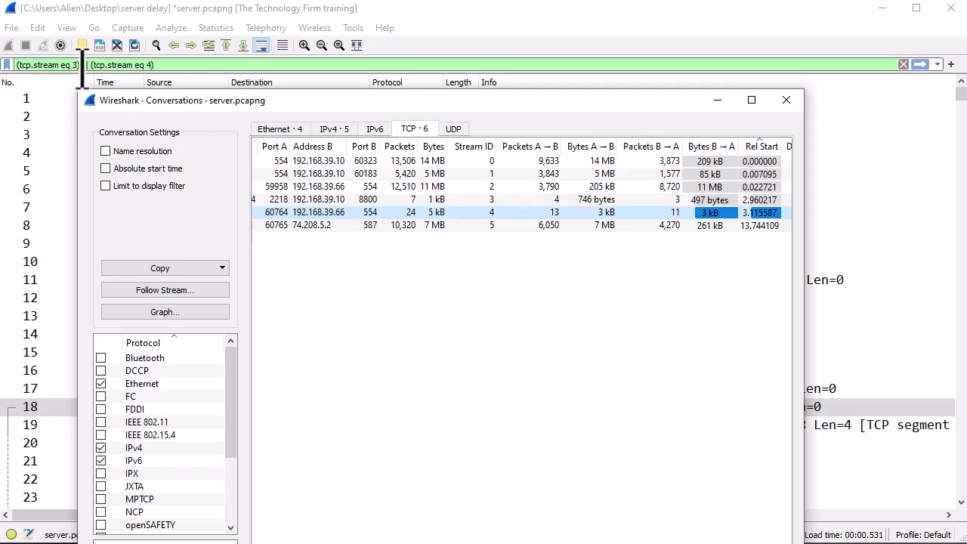
Add the port 60765 conversation's stream ID as an OR condition, close the Conversations window and apply the filter ((tcp.stream eq 3) || (tcp.stream eq 4)) || (tcp.stream eq 5).
{"action": "right_click", "coordinate": [281, 226]}
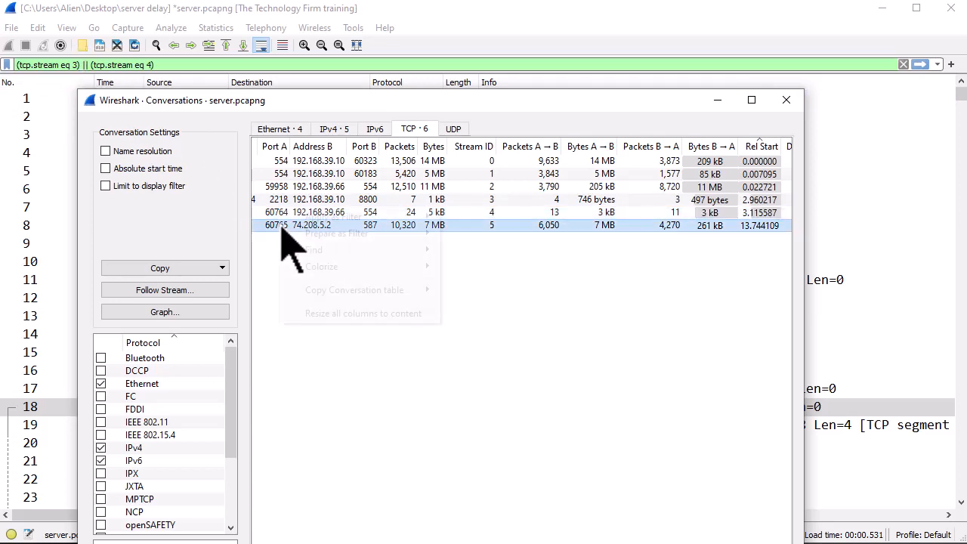
{"action": "mouse_move", "coordinate": [345, 233]}
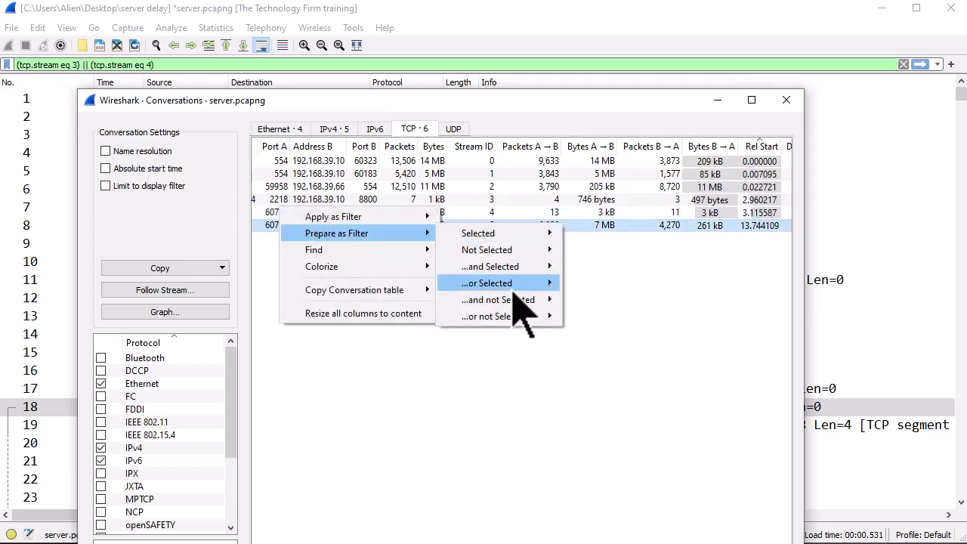
{"action": "mouse_move", "coordinate": [513, 284]}
{"action": "left_click", "coordinate": [629, 282]}
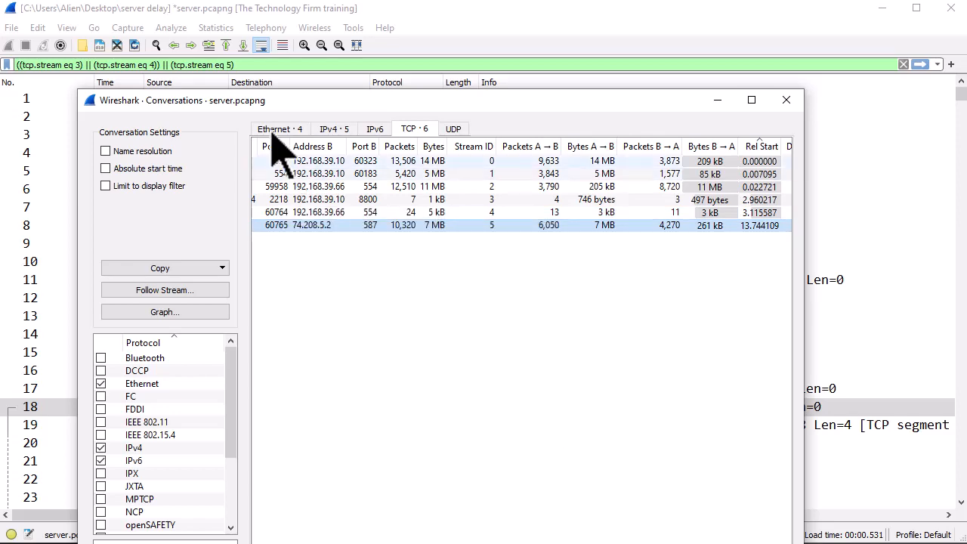
{"action": "left_click", "coordinate": [786, 99]}
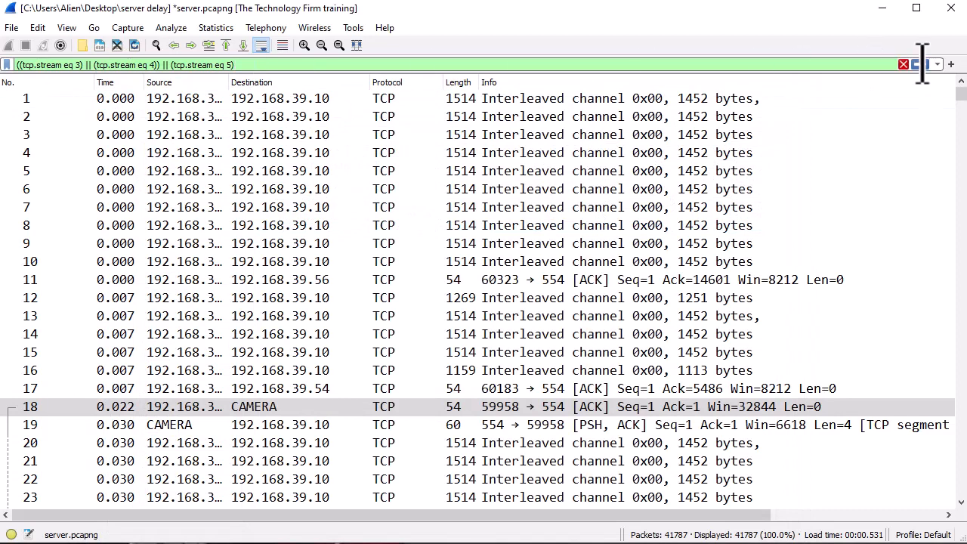
{"action": "left_click", "coordinate": [917, 66]}
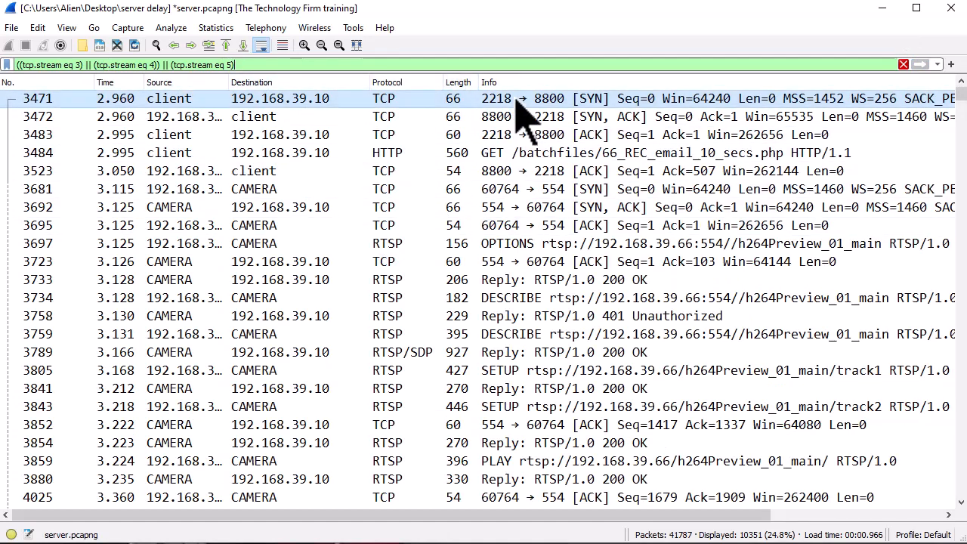
Set the resolved name of address 192.168.39.10, the destination of the HTTP GET packet, to Server.
{"action": "left_click", "coordinate": [544, 152]}
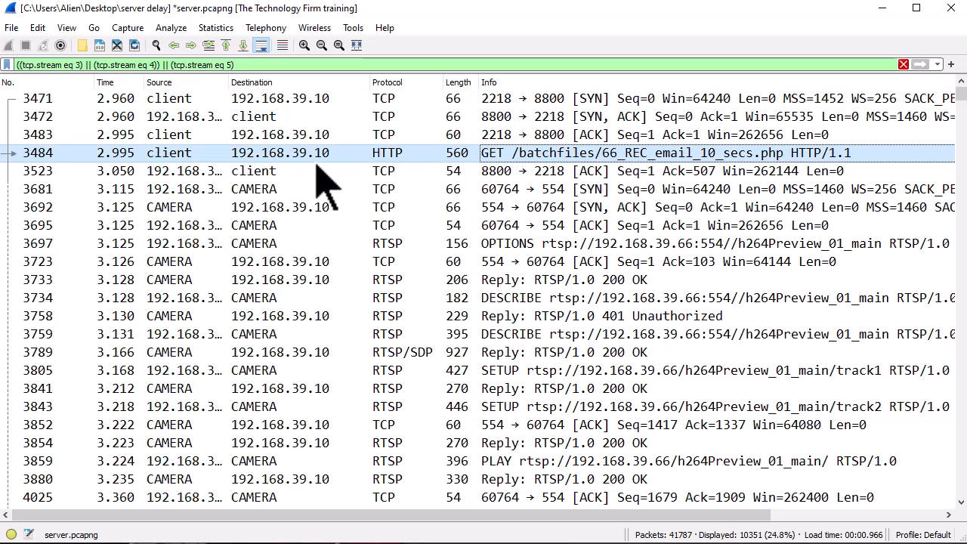
{"action": "right_click", "coordinate": [291, 152]}
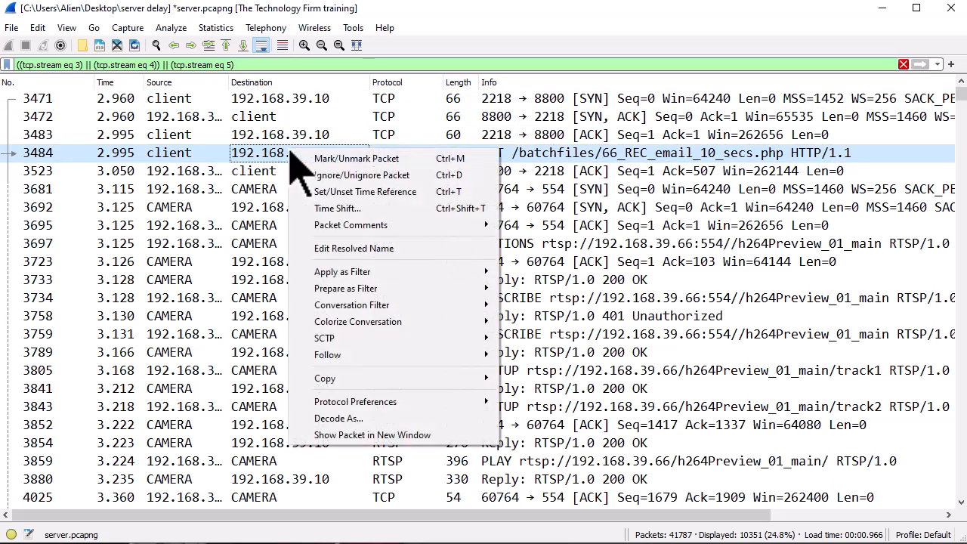
{"action": "left_click", "coordinate": [336, 252]}
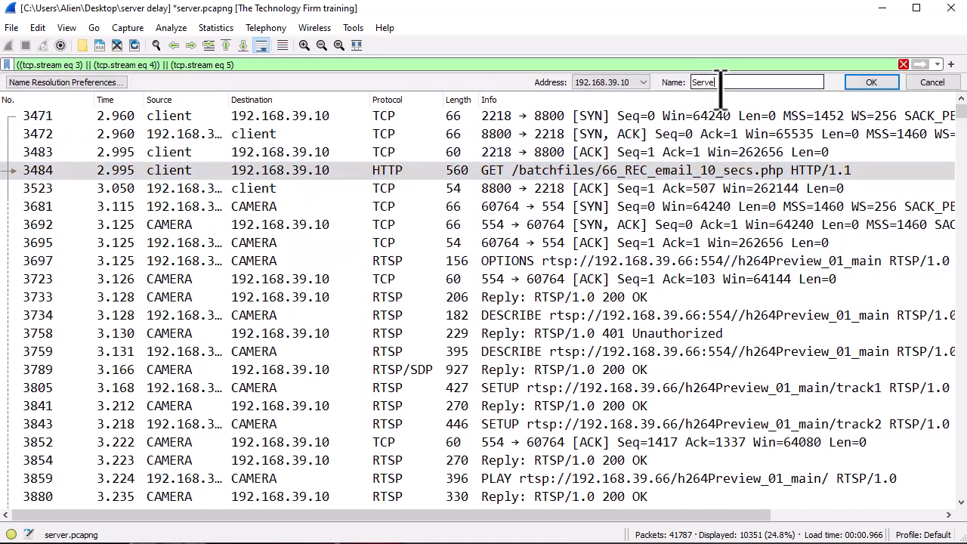
{"action": "key", "text": "Return"}
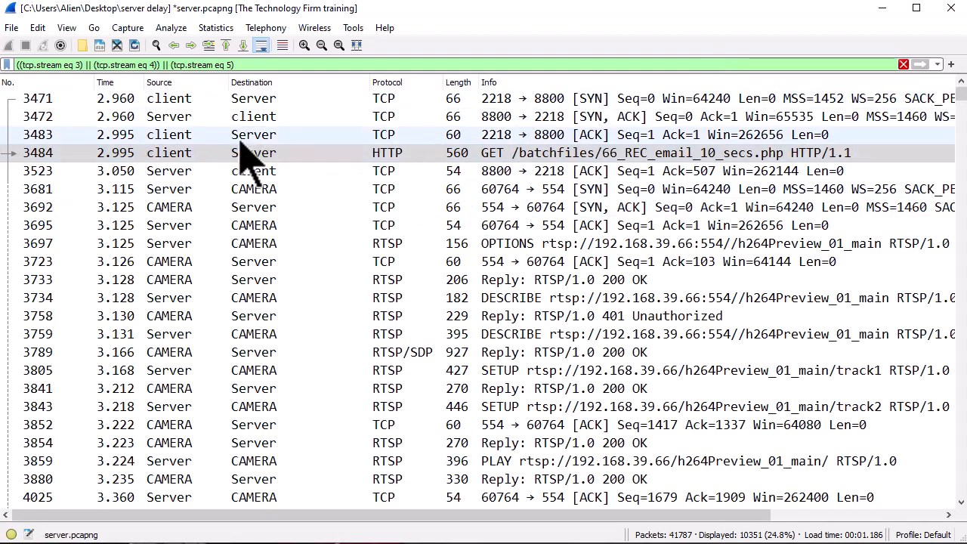
Set packet 3471, the client's SYN to port 8800, as the time reference.
{"action": "left_click", "coordinate": [125, 99]}
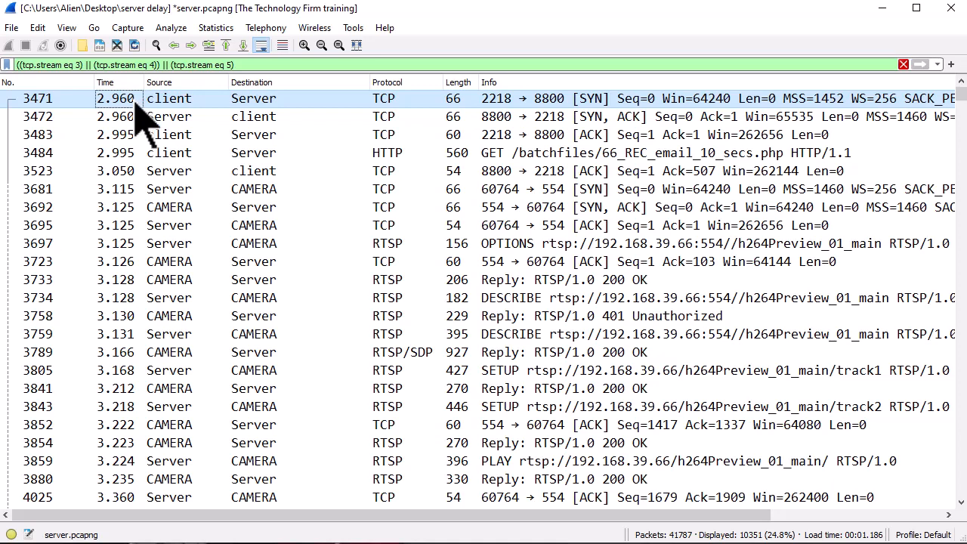
{"action": "right_click", "coordinate": [71, 99]}
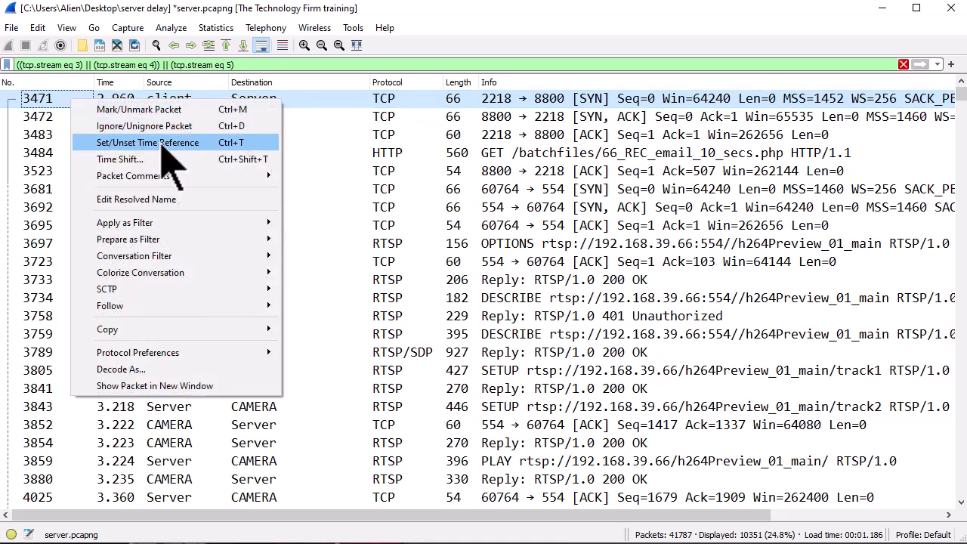
{"action": "left_click", "coordinate": [225, 144]}
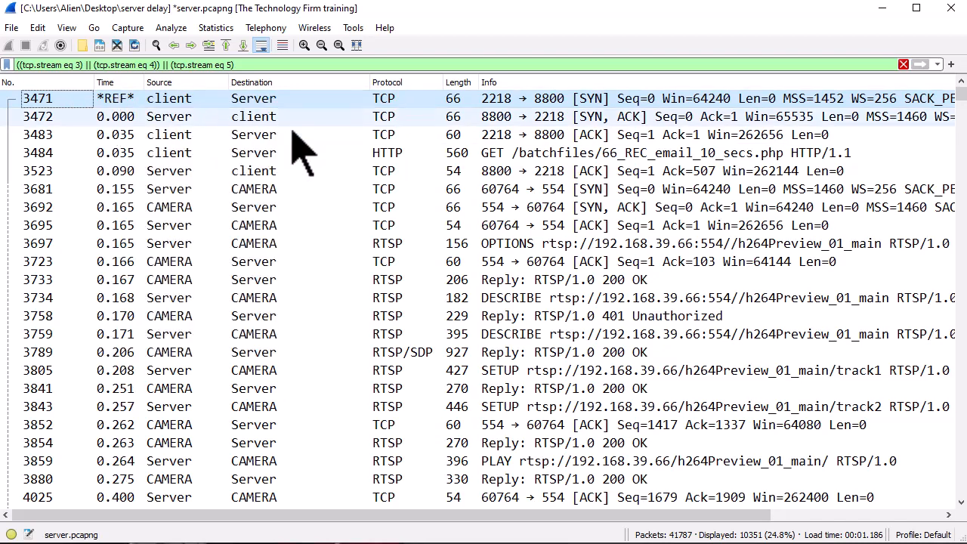
Toggle the time reference on packet 3471 off and back on to compare the packet times.
{"action": "key", "text": "ctrl+t"}
{"action": "key", "text": "ctrl+t"}
{"action": "key", "text": "ctrl+t"}
{"action": "key", "text": "ctrl+t"}
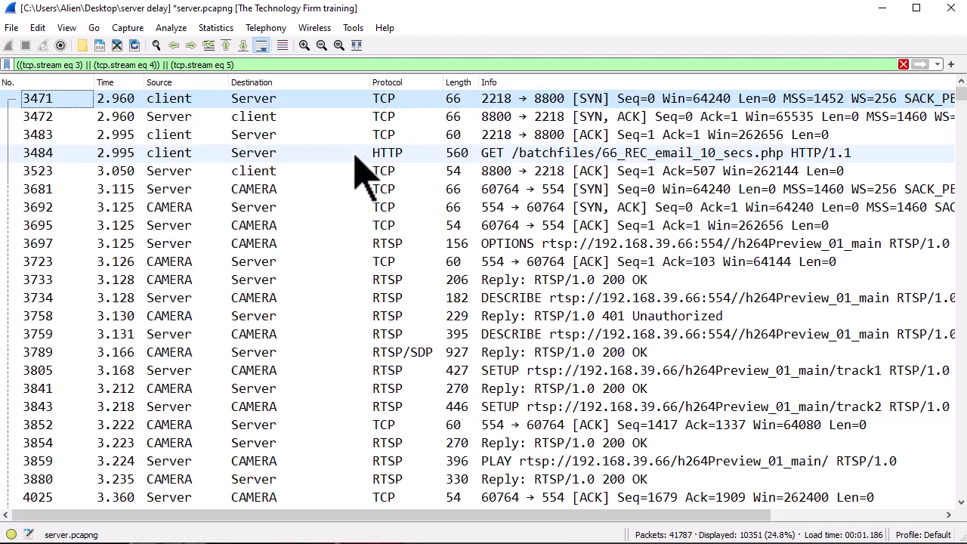
{"action": "key", "text": "ctrl+t"}
{"action": "key", "text": "ctrl+t"}
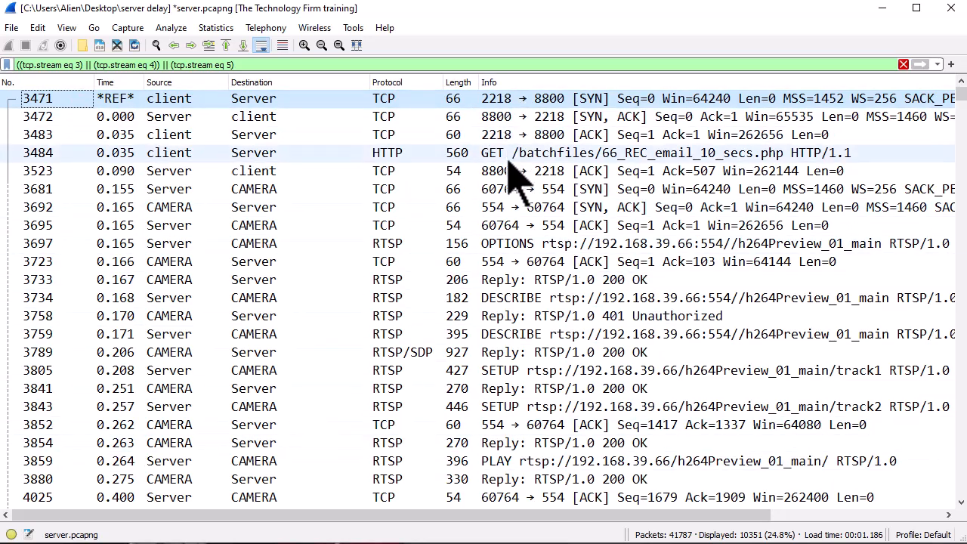
Examine the RTSP exchange between the server and the camera, from the OPTIONS request through TEARDOWN and the connection reset.
{"action": "left_click", "coordinate": [531, 244]}
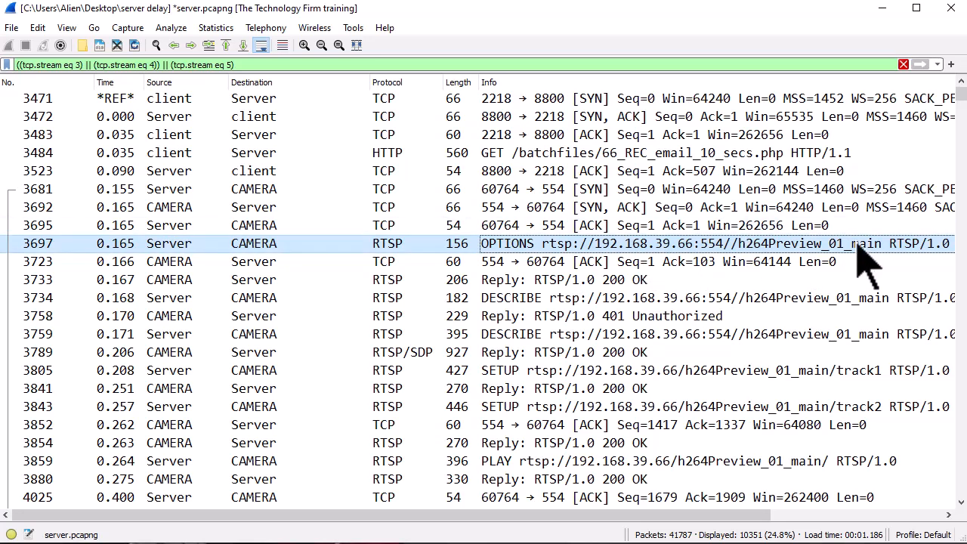
{"action": "left_click", "coordinate": [541, 281]}
{"action": "scroll", "coordinate": [540, 317], "scroll_direction": "down", "scroll_amount": 4}
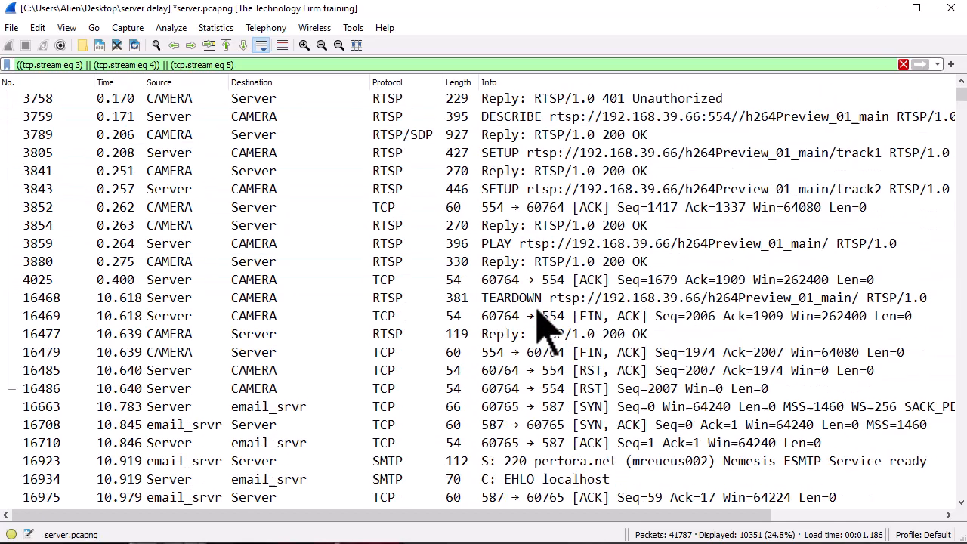
{"action": "scroll", "coordinate": [537, 309], "scroll_direction": "down", "scroll_amount": 5}
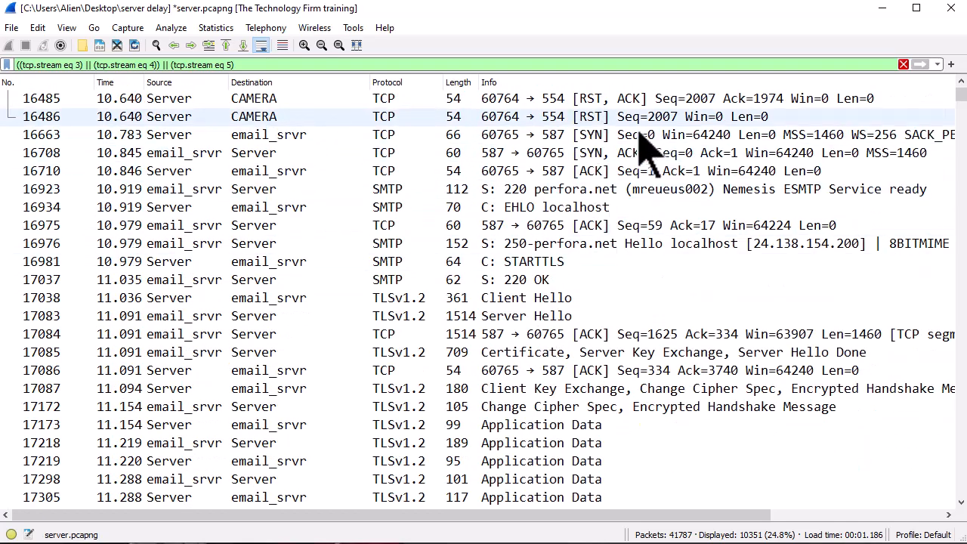
Examine the server's conversation with the email server on port 587, from the SYN and SMTP greeting through the encrypted data transfer.
{"action": "left_click", "coordinate": [505, 134]}
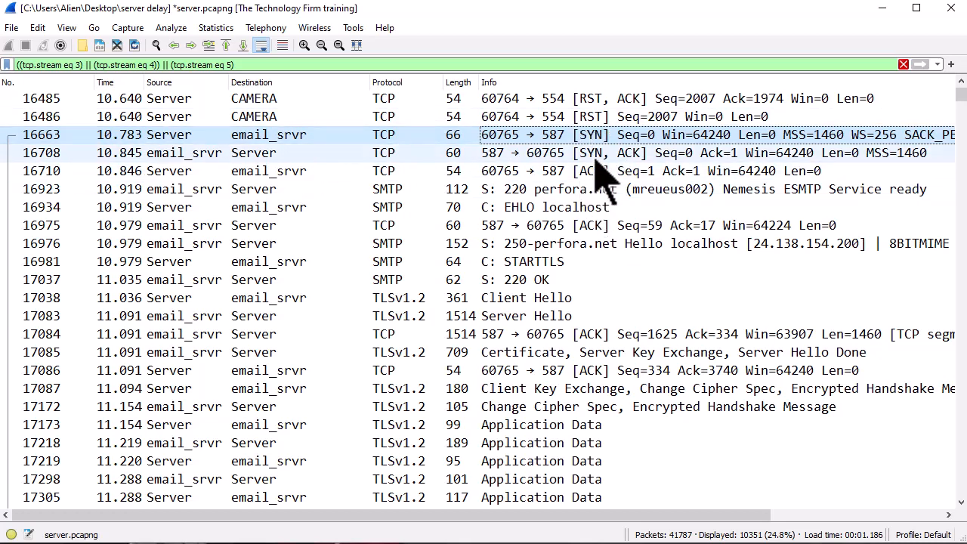
{"action": "left_click", "coordinate": [386, 193]}
{"action": "left_click", "coordinate": [396, 208]}
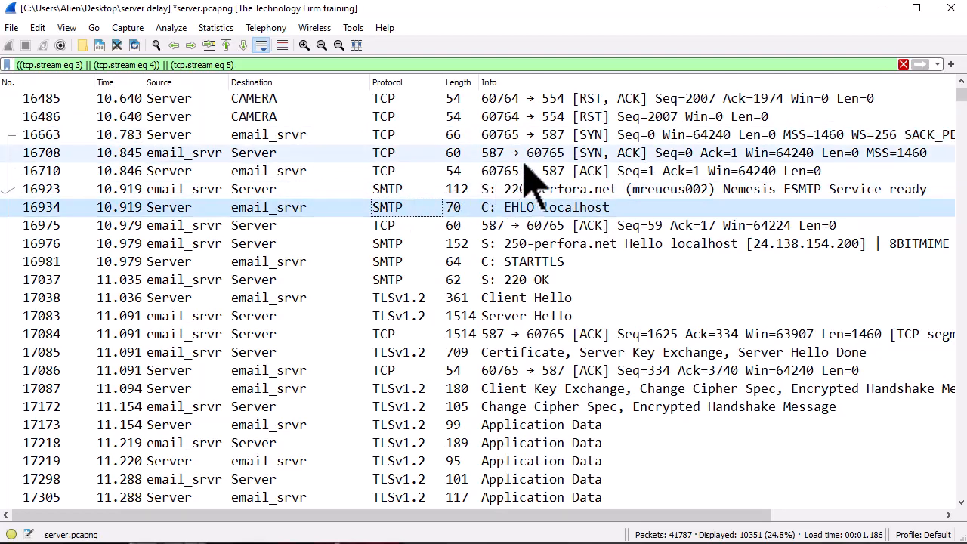
{"action": "scroll", "coordinate": [532, 182], "scroll_direction": "down", "scroll_amount": 20}
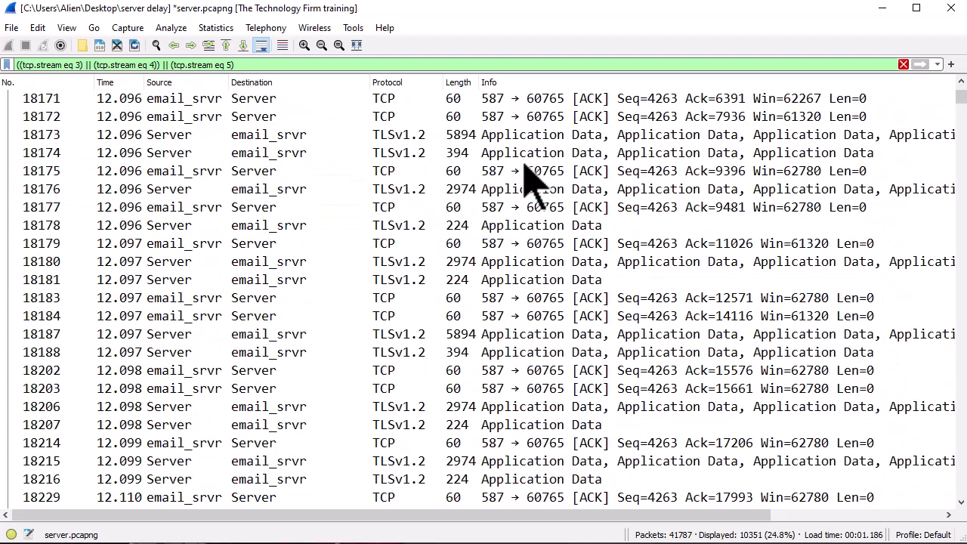
{"action": "scroll", "coordinate": [532, 181], "scroll_direction": "down", "scroll_amount": 15}
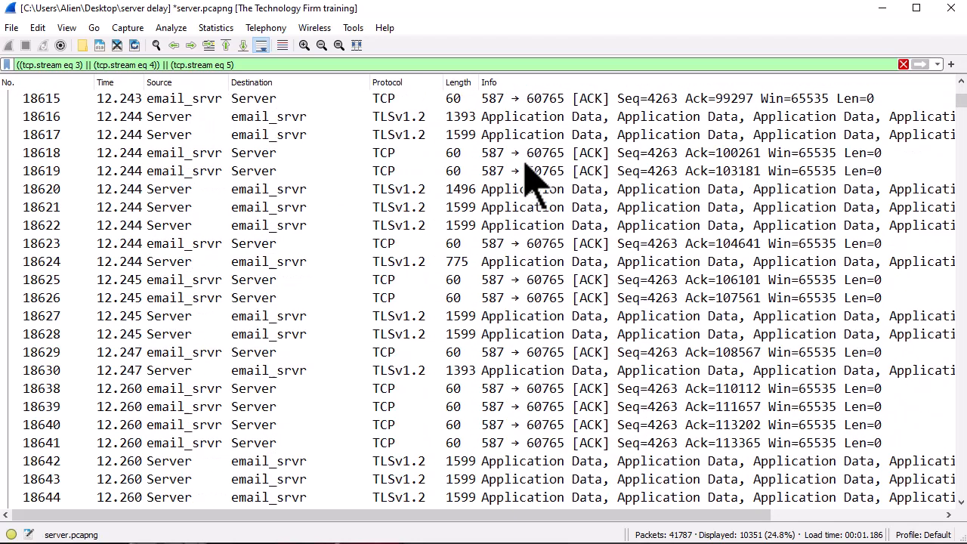
{"action": "scroll", "coordinate": [532, 182], "scroll_direction": "down", "scroll_amount": 5}
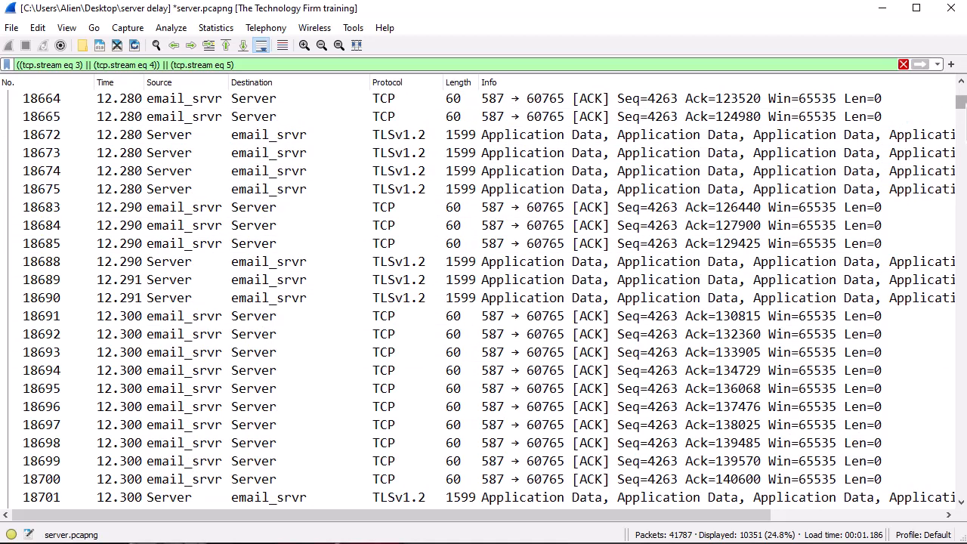
{"action": "left_click", "coordinate": [200, 260]}
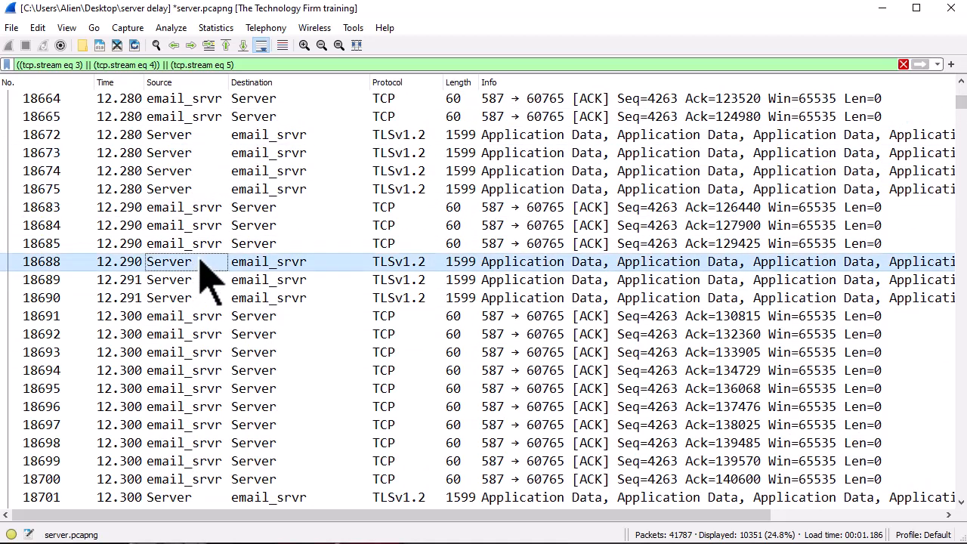
Go to the end of the filtered trace and examine the email connection's closing packets and the client's final ACK.
{"action": "key", "text": "End"}
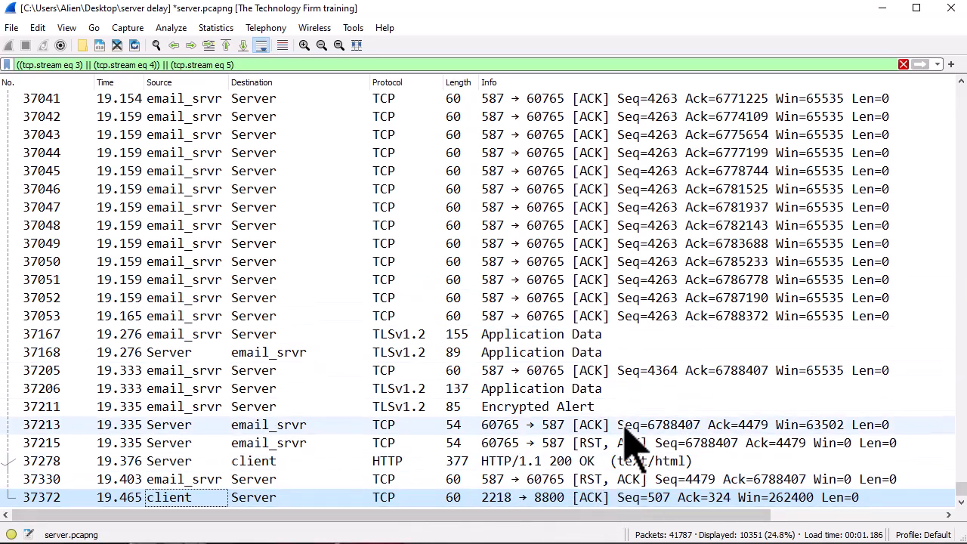
{"action": "left_click", "coordinate": [596, 431]}
{"action": "left_click", "coordinate": [608, 497]}
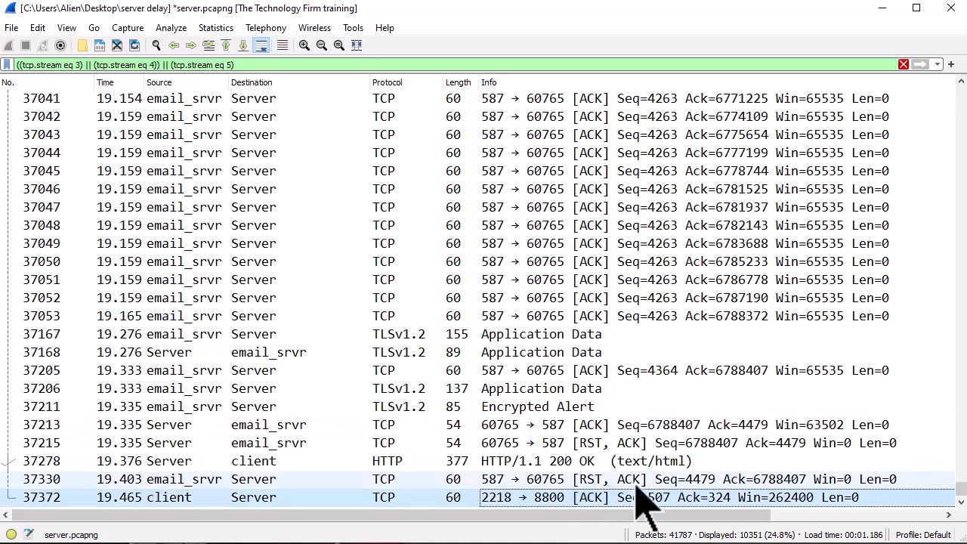